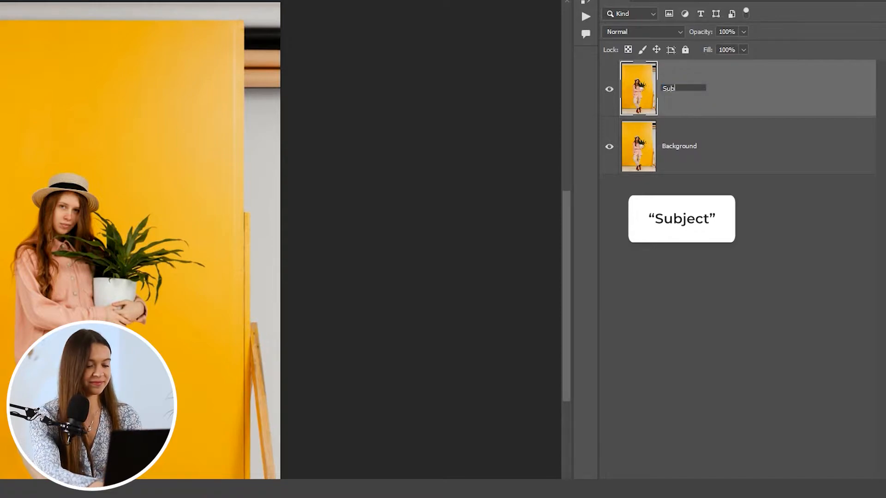
Name the duplicated layer Subject and select the woman with Select Subject set to Cloud (Detailed results)
{"action": "key", "text": "Return"}
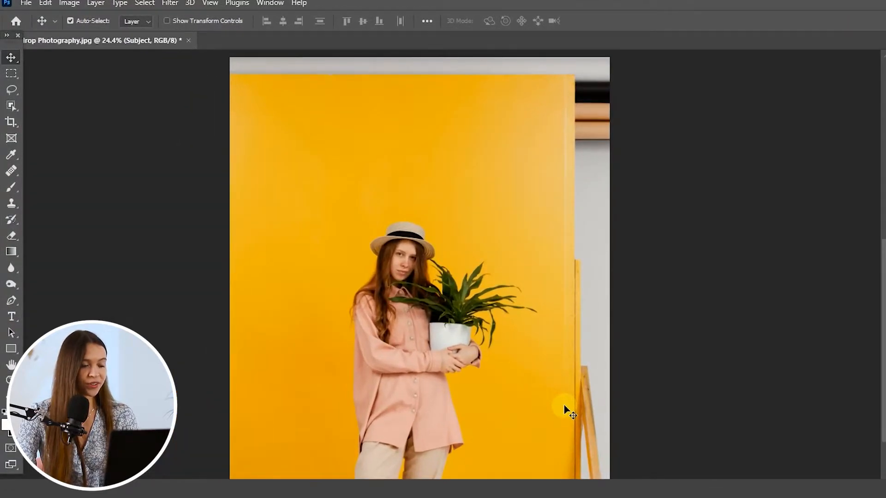
{"action": "left_click", "coordinate": [12, 107]}
{"action": "left_click", "coordinate": [78, 106]}
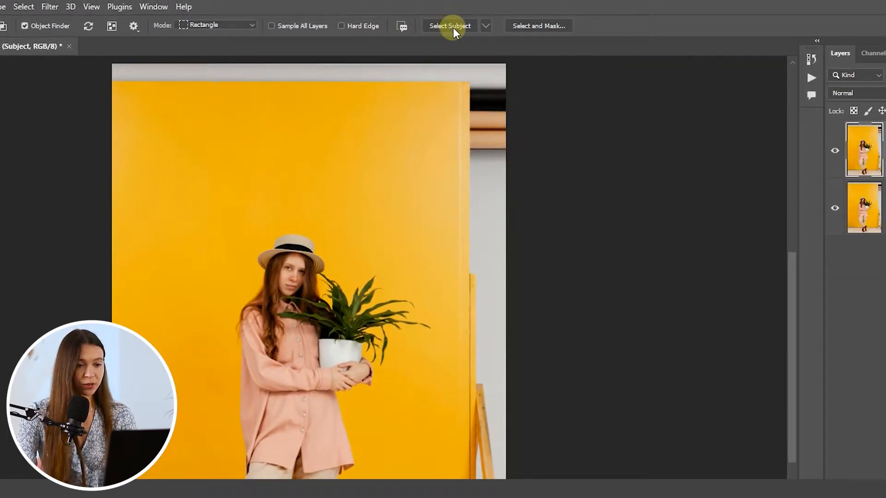
{"action": "left_click", "coordinate": [484, 25]}
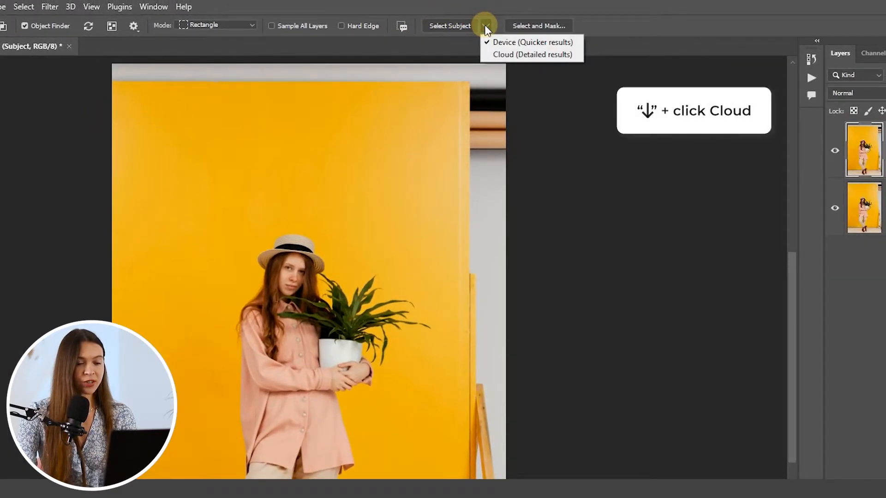
{"action": "left_click", "coordinate": [496, 51]}
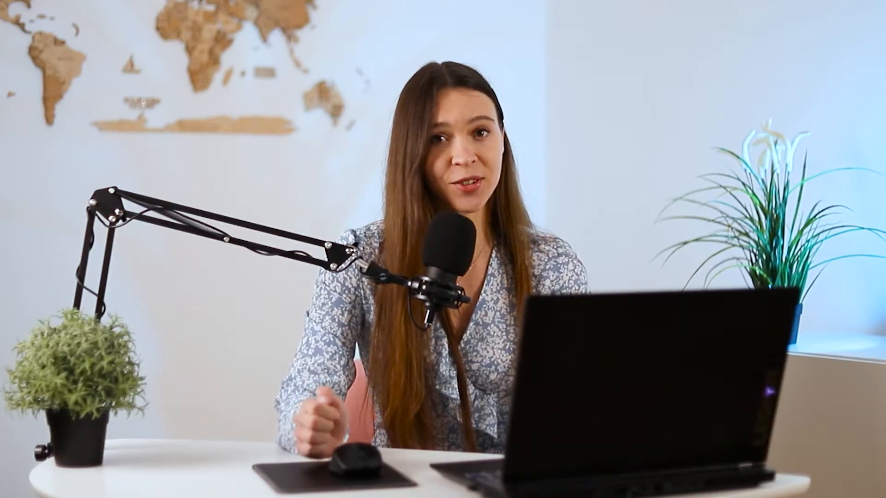
{"action": "left_click", "coordinate": [450, 26]}
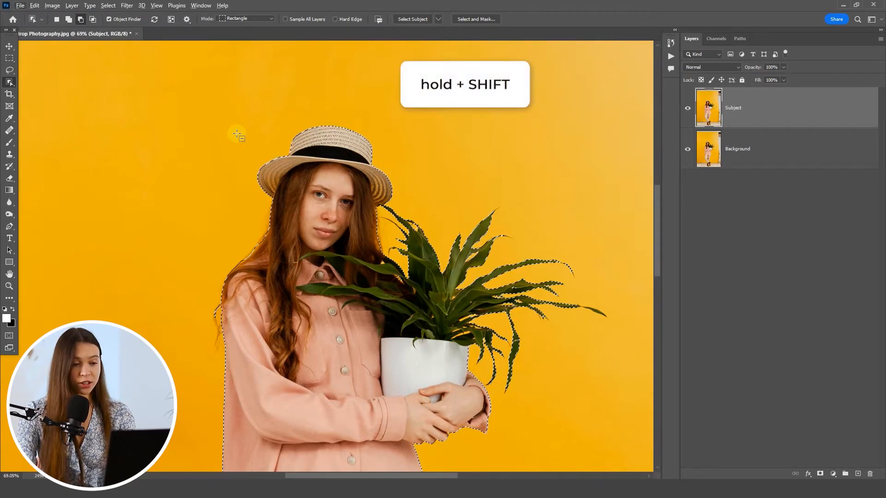
Refine the selection around the hat brim and turn it into a layer mask on the Subject layer
{"action": "key", "text": "shift"}
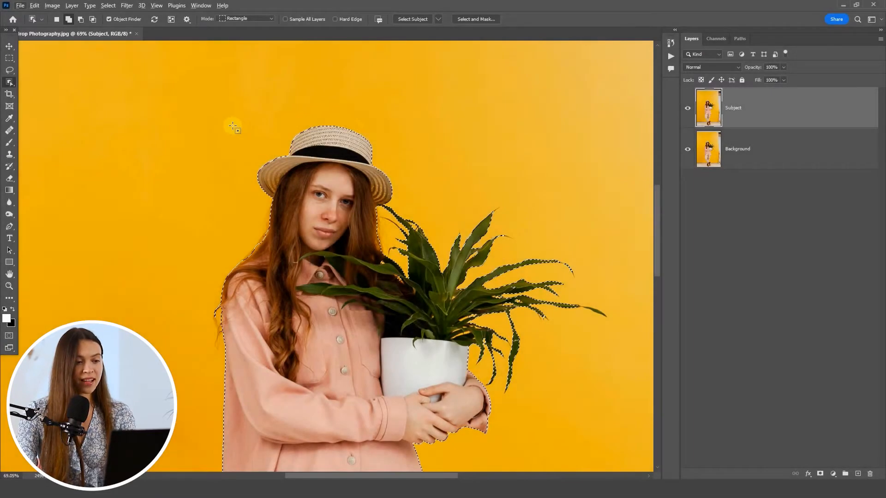
{"action": "left_click_drag", "start_coordinate": [233, 126], "coordinate": [314, 208]}
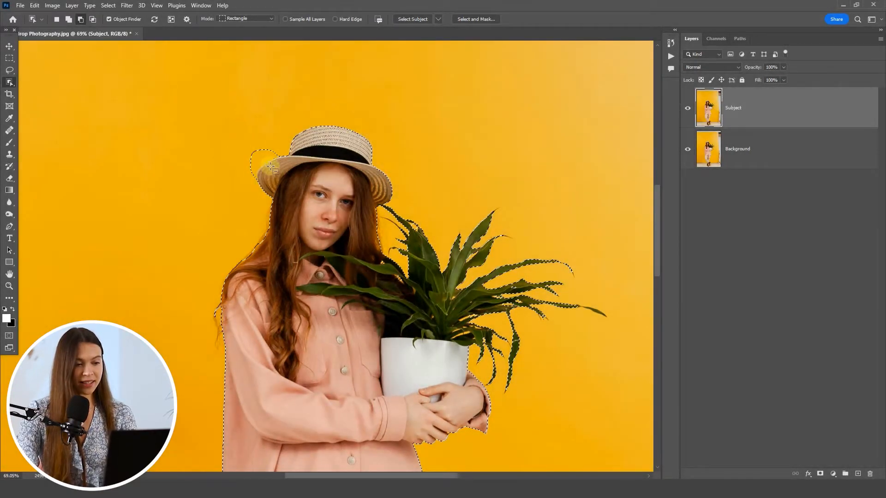
{"action": "left_click_drag", "start_coordinate": [233, 126], "coordinate": [288, 180]}
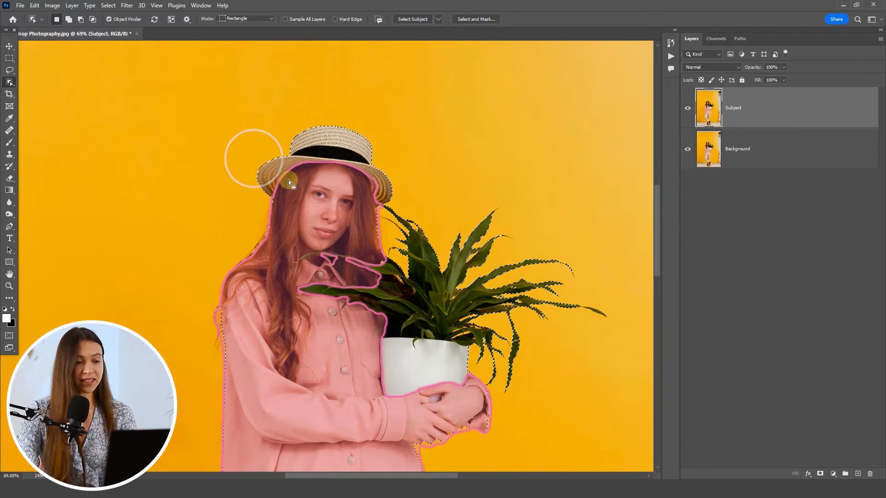
{"action": "key", "text": "ctrl+0"}
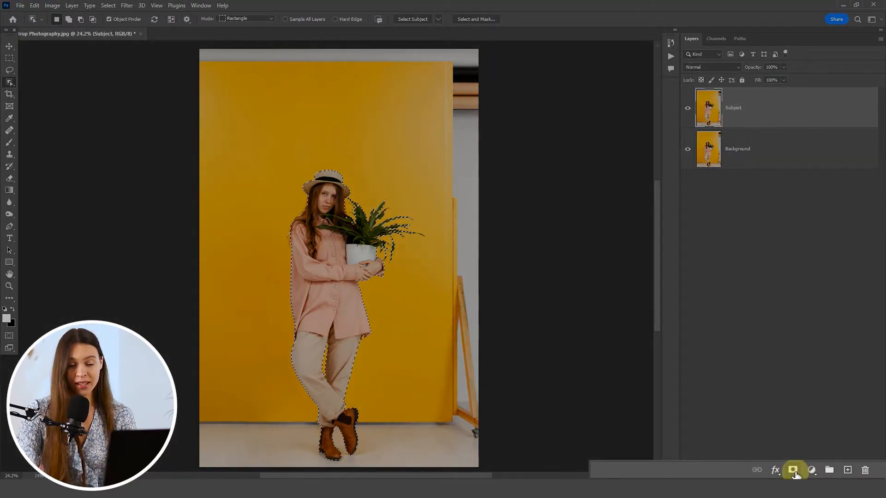
{"action": "left_click", "coordinate": [820, 474]}
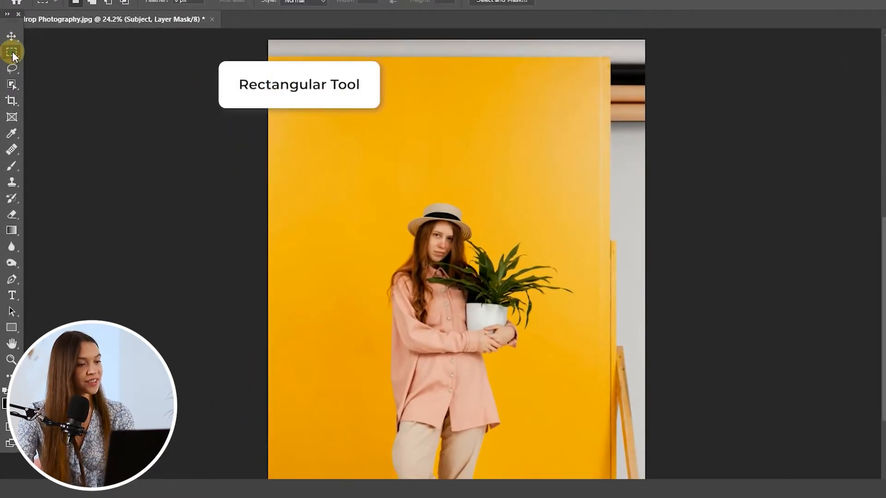
Select strips along the photo's upper, right and lower edges with the Rectangular Marquee, combining them into one selection beyond the yellow backdrop
{"action": "right_click", "coordinate": [18, 59]}
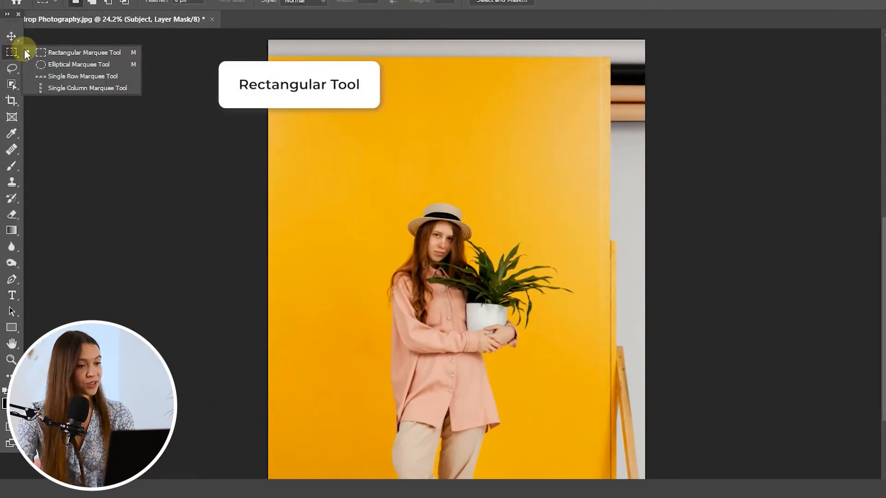
{"action": "left_click", "coordinate": [47, 53]}
{"action": "left_click_drag", "start_coordinate": [268, 40], "coordinate": [425, 66]}
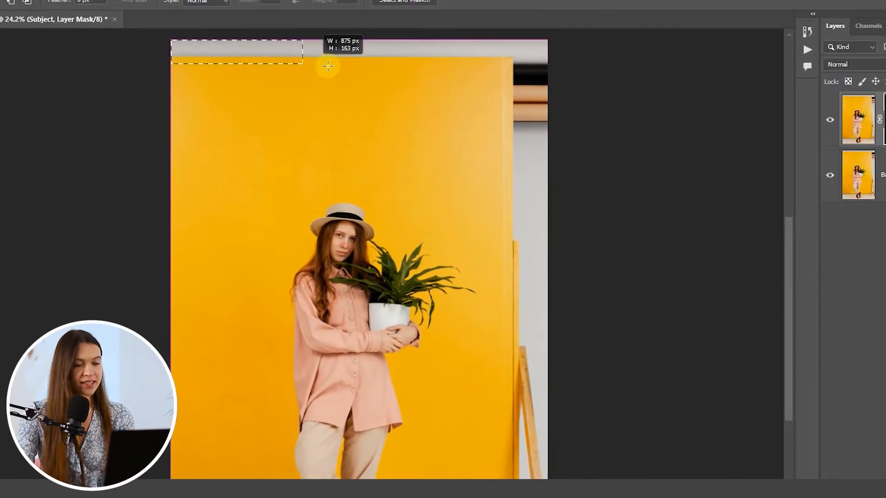
{"action": "left_click_drag", "start_coordinate": [327, 66], "coordinate": [565, 78]}
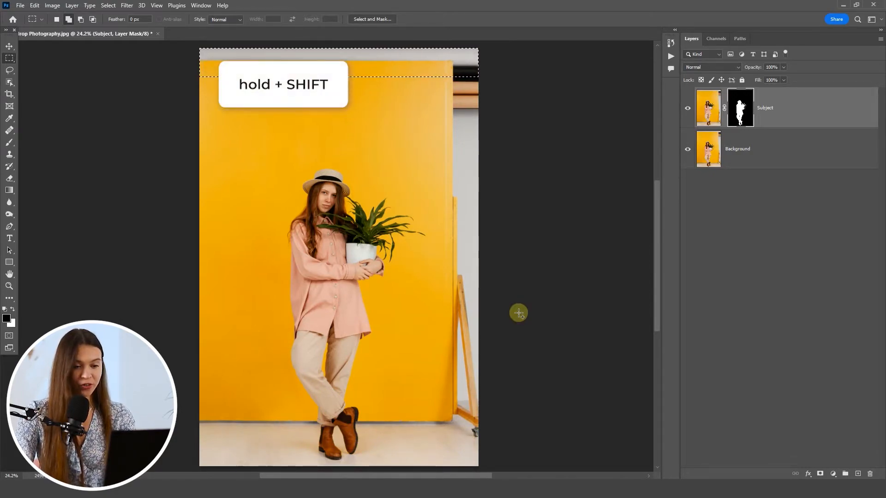
{"action": "left_click_drag", "start_coordinate": [488, 467], "coordinate": [424, 44]}
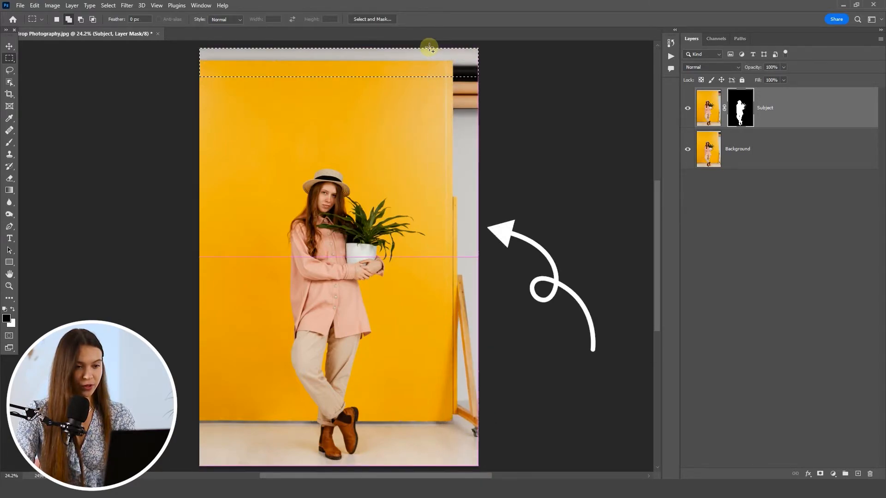
{"action": "left_click_drag", "start_coordinate": [199, 412], "coordinate": [499, 470]}
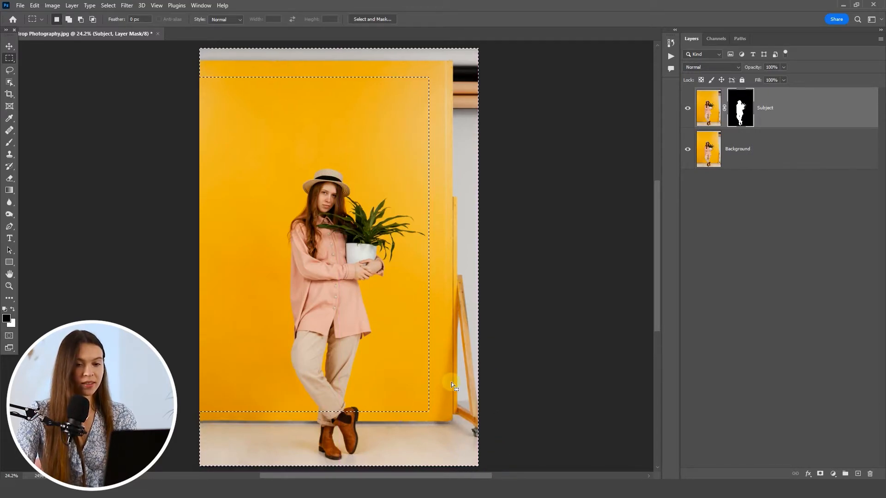
Start Content-Aware Fill on the Background layer and paint a Custom sampling area over the yellow backdrop around the woman
{"action": "left_click", "coordinate": [780, 147]}
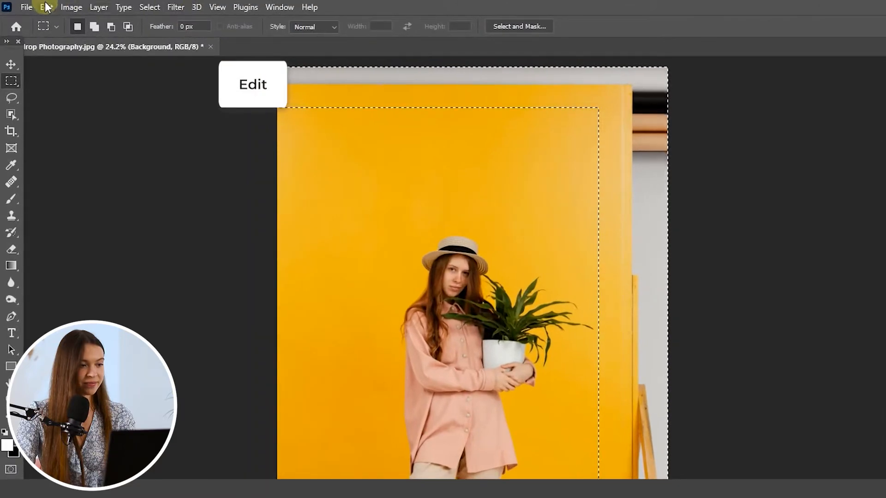
{"action": "left_click", "coordinate": [46, 7]}
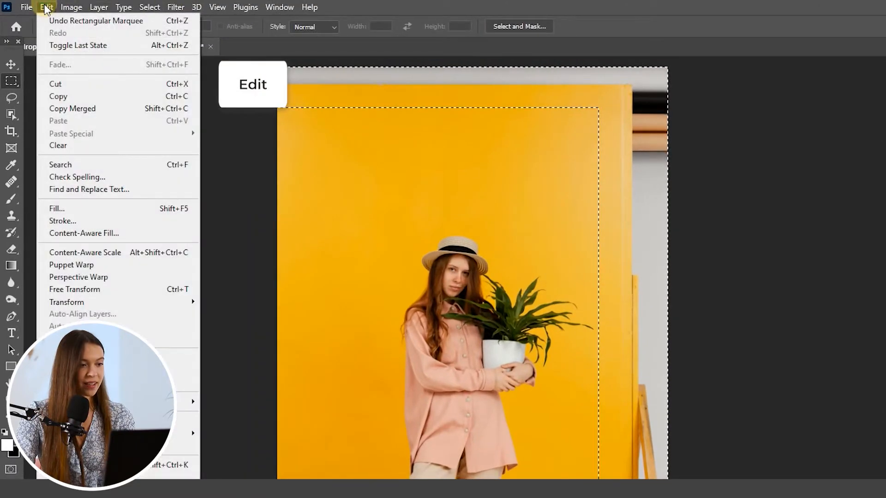
{"action": "left_click", "coordinate": [71, 234]}
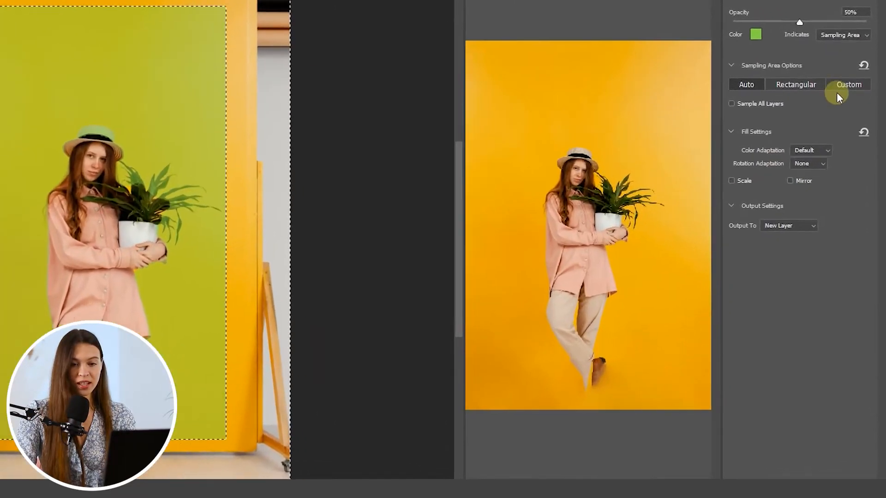
{"action": "left_click", "coordinate": [851, 86]}
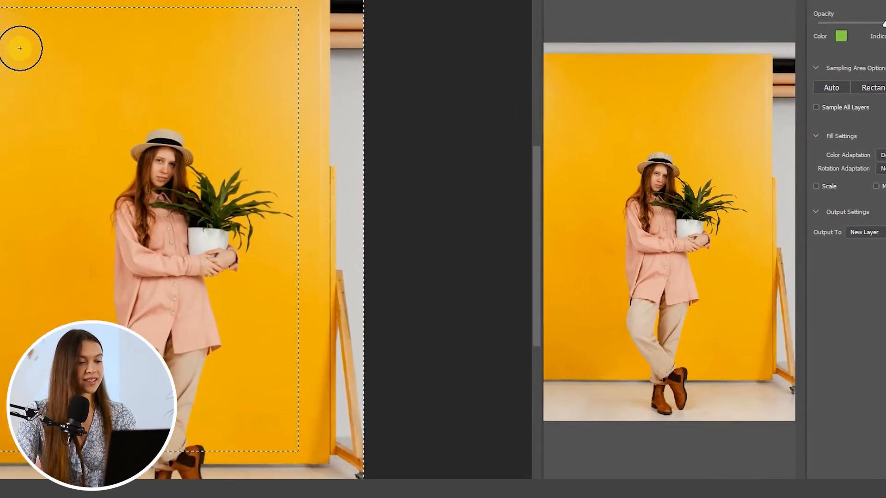
{"action": "mouse_move", "coordinate": [0, 33]}
{"action": "left_mouse_down"}
{"action": "mouse_move", "coordinate": [27, 22]}
{"action": "mouse_move", "coordinate": [65, 36]}
{"action": "mouse_move", "coordinate": [15, 52]}
{"action": "left_mouse_up"}
{"action": "mouse_move", "coordinate": [242, 81]}
{"action": "left_mouse_down"}
{"action": "mouse_move", "coordinate": [218, 90]}
{"action": "mouse_move", "coordinate": [349, 104]}
{"action": "mouse_move", "coordinate": [343, 127]}
{"action": "mouse_move", "coordinate": [399, 57]}
{"action": "mouse_move", "coordinate": [188, 42]}
{"action": "mouse_move", "coordinate": [179, 276]}
{"action": "mouse_move", "coordinate": [162, 245]}
{"action": "mouse_move", "coordinate": [199, 86]}
{"action": "mouse_move", "coordinate": [191, 363]}
{"action": "mouse_move", "coordinate": [156, 315]}
{"action": "mouse_move", "coordinate": [150, 335]}
{"action": "mouse_move", "coordinate": [176, 288]}
{"action": "mouse_move", "coordinate": [194, 403]}
{"action": "mouse_move", "coordinate": [213, 143]}
{"action": "mouse_move", "coordinate": [364, 127]}
{"action": "mouse_move", "coordinate": [391, 105]}
{"action": "mouse_move", "coordinate": [414, 119]}
{"action": "mouse_move", "coordinate": [438, 197]}
{"action": "mouse_move", "coordinate": [422, 321]}
{"action": "mouse_move", "coordinate": [401, 289]}
{"action": "mouse_move", "coordinate": [381, 412]}
{"action": "mouse_move", "coordinate": [360, 432]}
{"action": "mouse_move", "coordinate": [406, 283]}
{"action": "mouse_move", "coordinate": [423, 278]}
{"action": "mouse_move", "coordinate": [403, 149]}
{"action": "mouse_move", "coordinate": [278, 116]}
{"action": "mouse_move", "coordinate": [188, 284]}
{"action": "mouse_move", "coordinate": [194, 429]}
{"action": "left_mouse_up"}
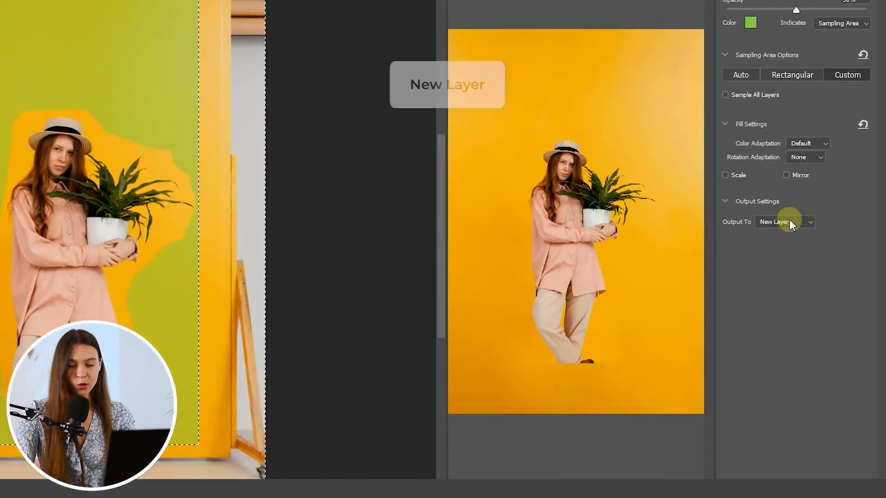
Output the Content-Aware Fill to a New Layer, apply it and clear the selection
{"action": "left_click", "coordinate": [786, 222]}
{"action": "left_click", "coordinate": [786, 240]}
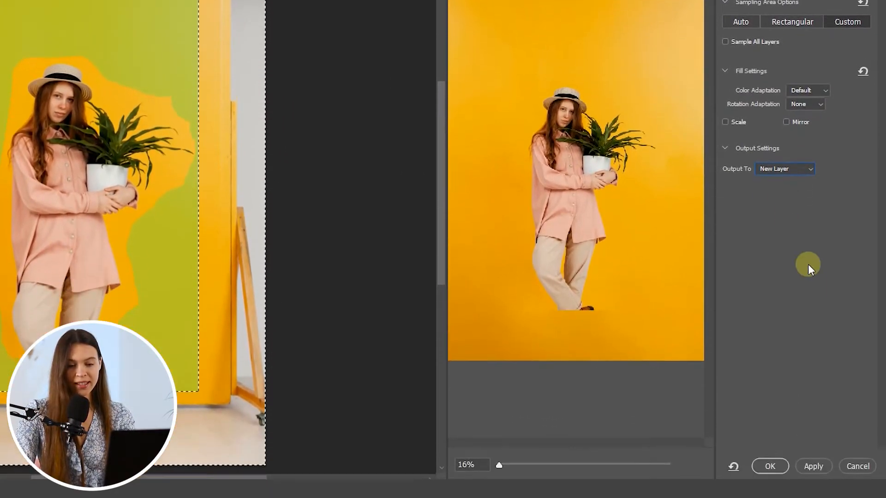
{"action": "left_click", "coordinate": [782, 462]}
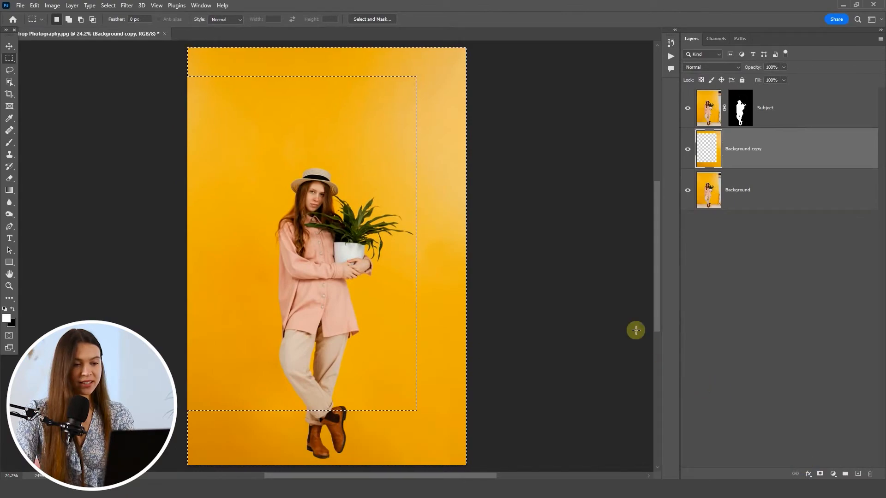
{"action": "right_click", "coordinate": [376, 136]}
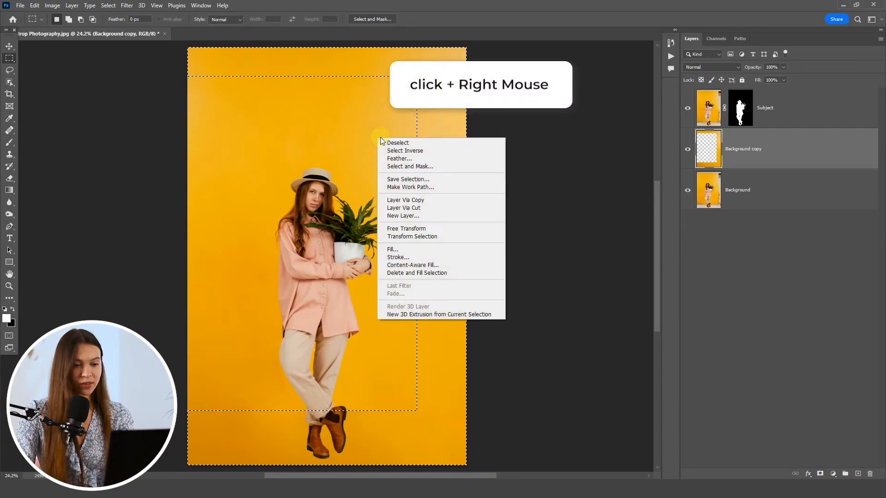
{"action": "left_click", "coordinate": [383, 143]}
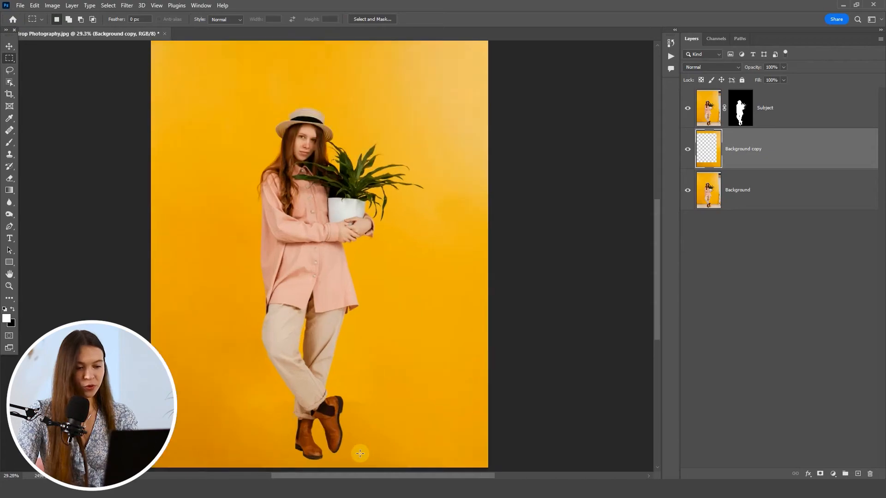
Add a new layer above the filled background and clone clean yellow backdrop around the boots with the Clone Stamp tool
{"action": "scroll", "coordinate": [350, 405], "scroll_direction": "up", "scroll_amount": 4}
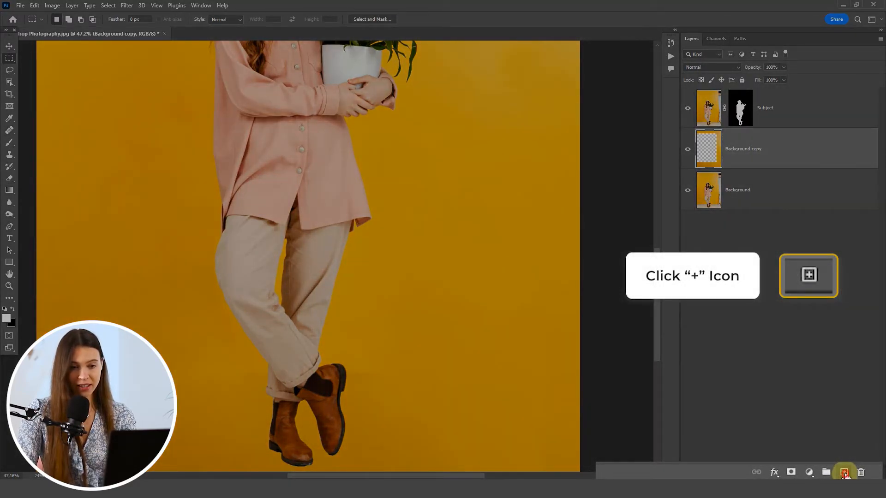
{"action": "left_click", "coordinate": [845, 476]}
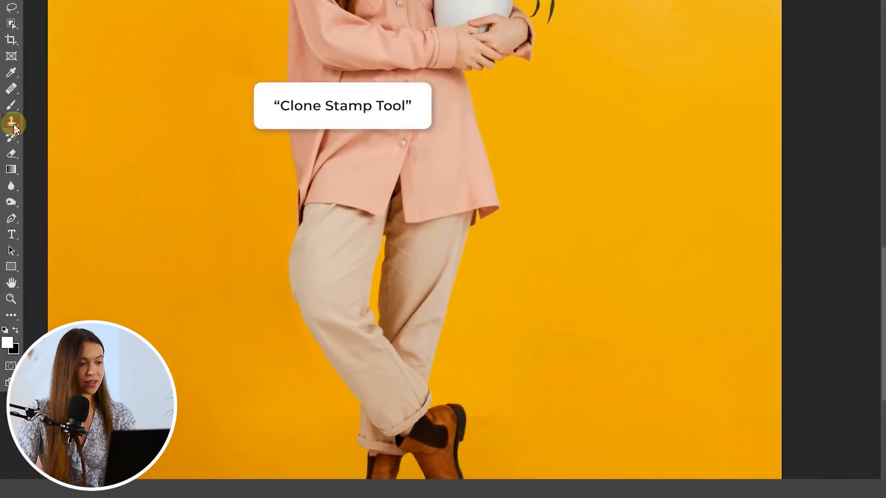
{"action": "right_click", "coordinate": [17, 157]}
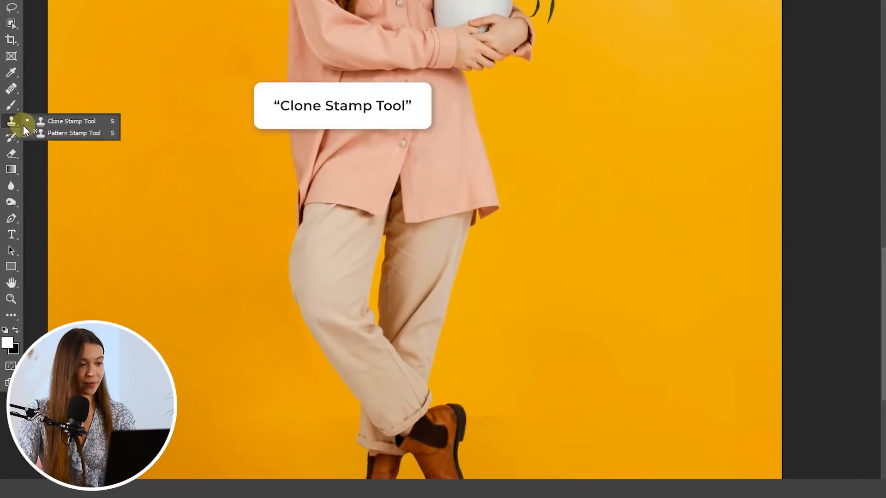
{"action": "left_click", "coordinate": [65, 120]}
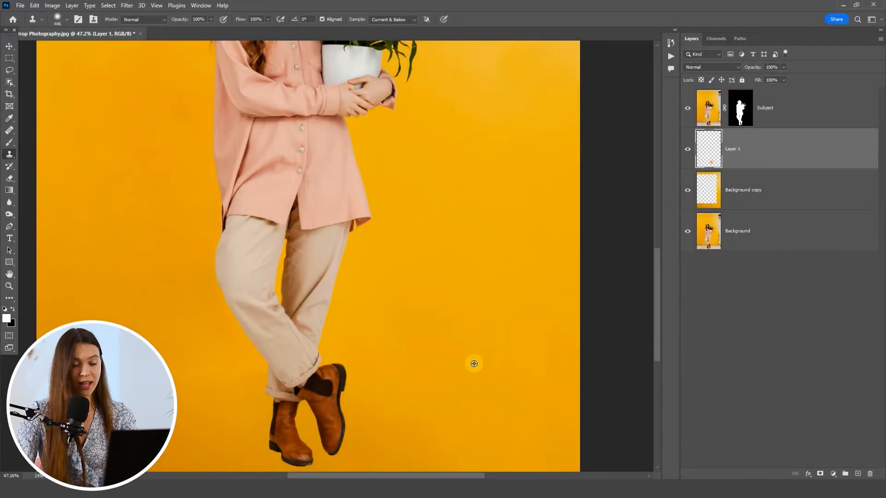
{"action": "left_click", "coordinate": [342, 374], "text": "alt"}
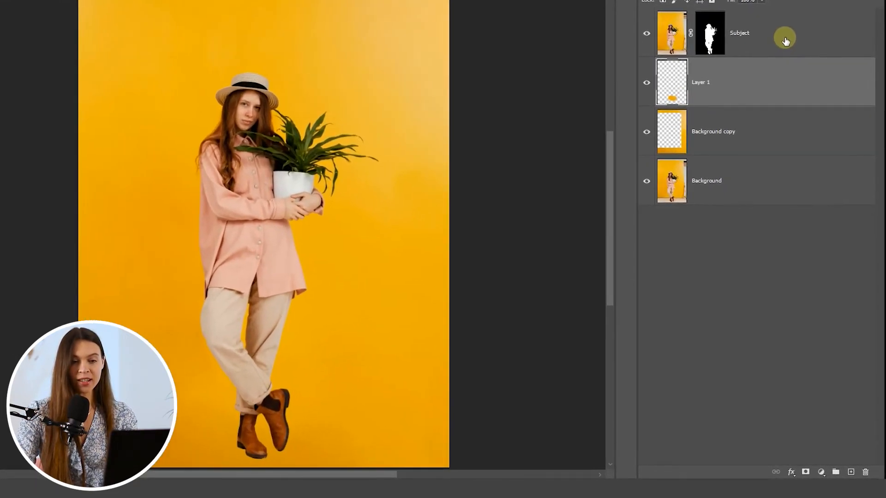
Duplicate the Subject layer and move the copy below the original
{"action": "left_click_drag", "start_coordinate": [786, 40], "coordinate": [850, 474]}
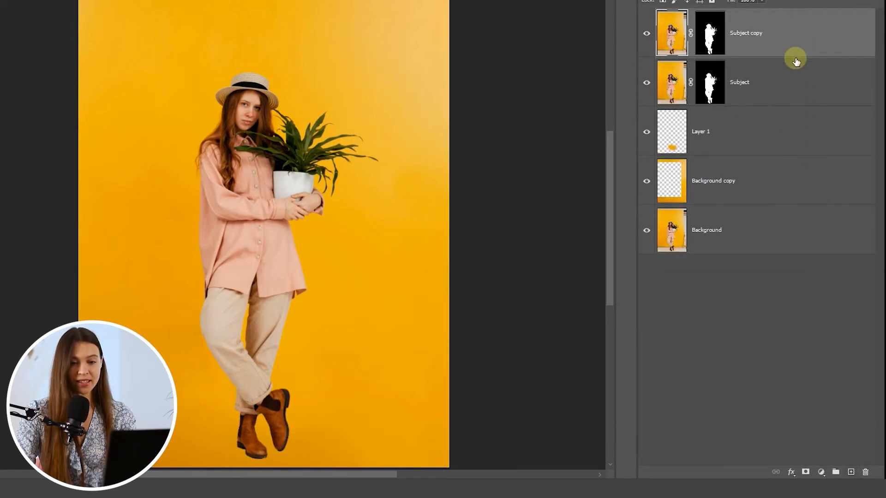
{"action": "left_click_drag", "start_coordinate": [789, 37], "coordinate": [797, 94]}
Brush white (ffffff) onto the Subject copy's layer mask around the boots to reveal the original floor and shadows
{"action": "left_click", "coordinate": [710, 80]}
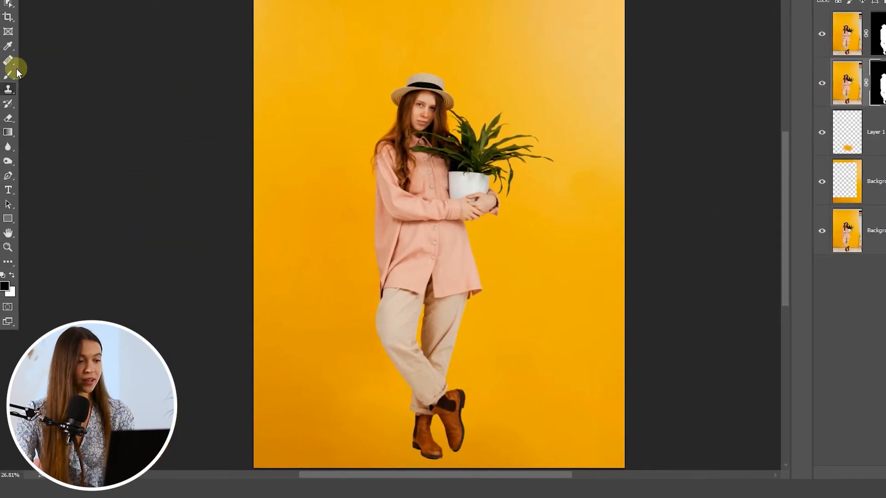
{"action": "left_click", "coordinate": [9, 74]}
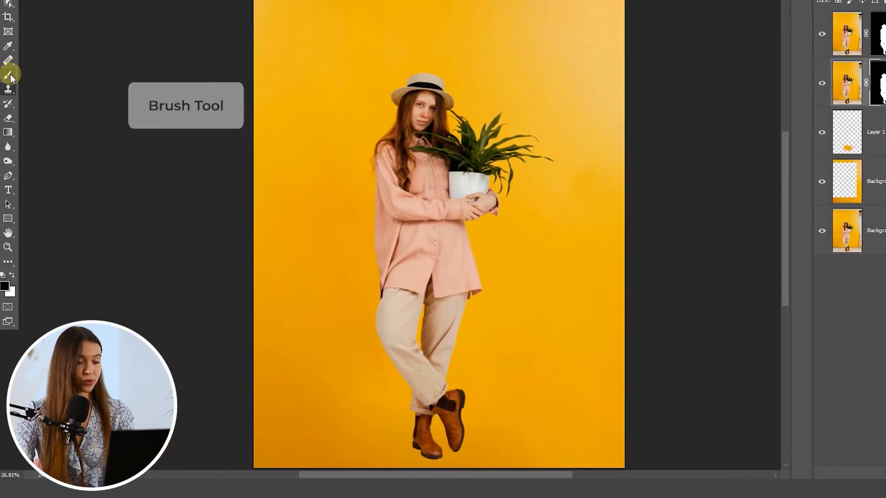
{"action": "right_click", "coordinate": [10, 74]}
{"action": "left_click", "coordinate": [31, 74]}
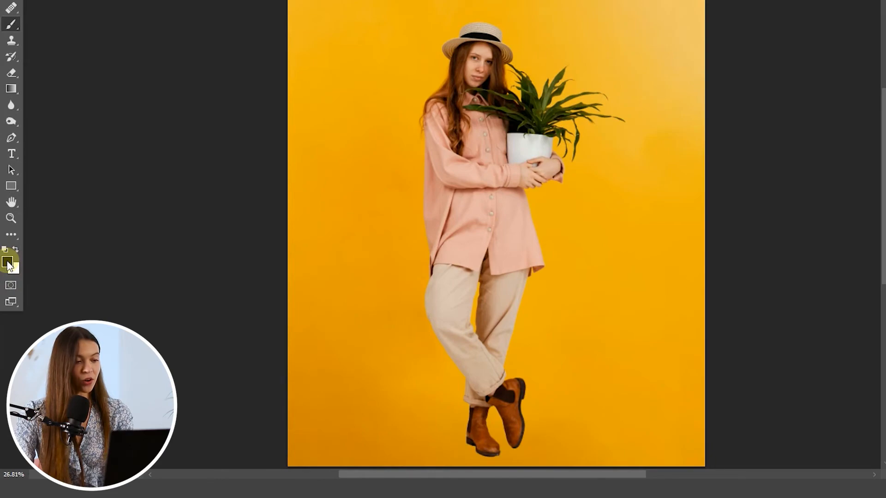
{"action": "left_click", "coordinate": [8, 263]}
{"action": "left_click", "coordinate": [658, 158]}
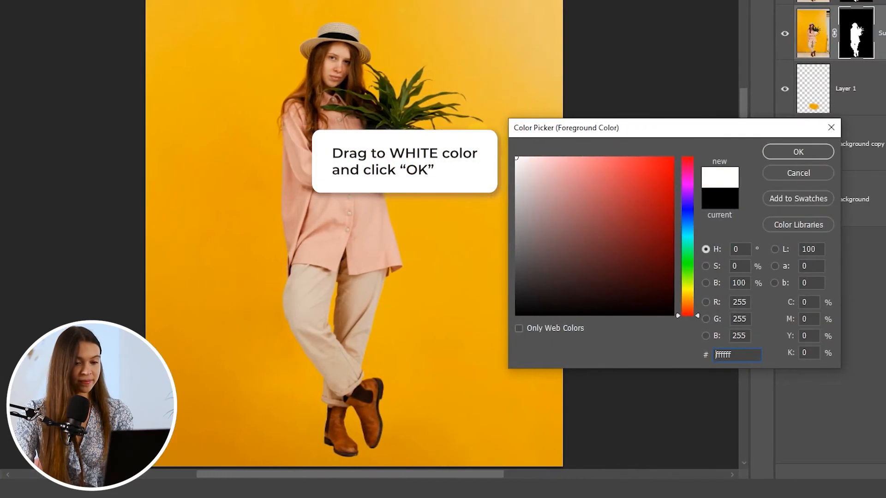
{"action": "left_click", "coordinate": [798, 151]}
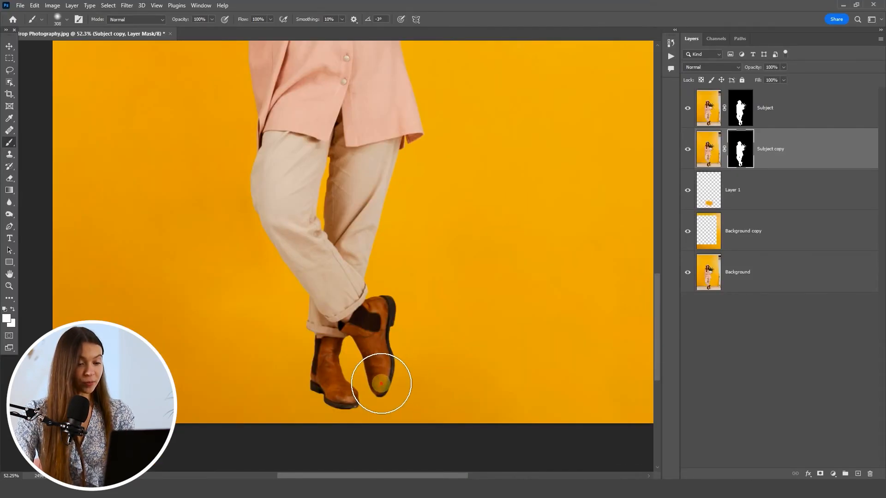
{"action": "mouse_move", "coordinate": [381, 383]}
{"action": "left_mouse_down"}
{"action": "mouse_move", "coordinate": [369, 376]}
{"action": "mouse_move", "coordinate": [326, 389]}
{"action": "mouse_move", "coordinate": [356, 369]}
{"action": "left_mouse_up"}
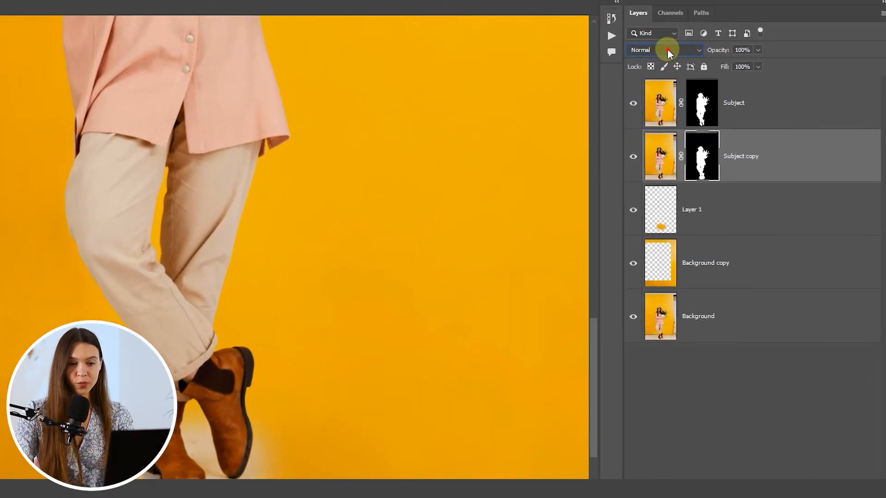
Set the Subject copy layer's blend mode to Luminosity and fine-tune its opacity
{"action": "left_click", "coordinate": [715, 67]}
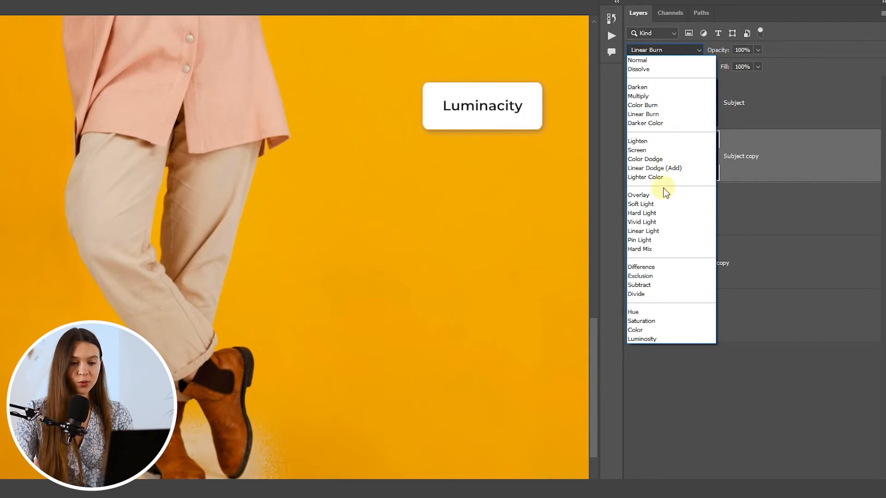
{"action": "left_click", "coordinate": [645, 339]}
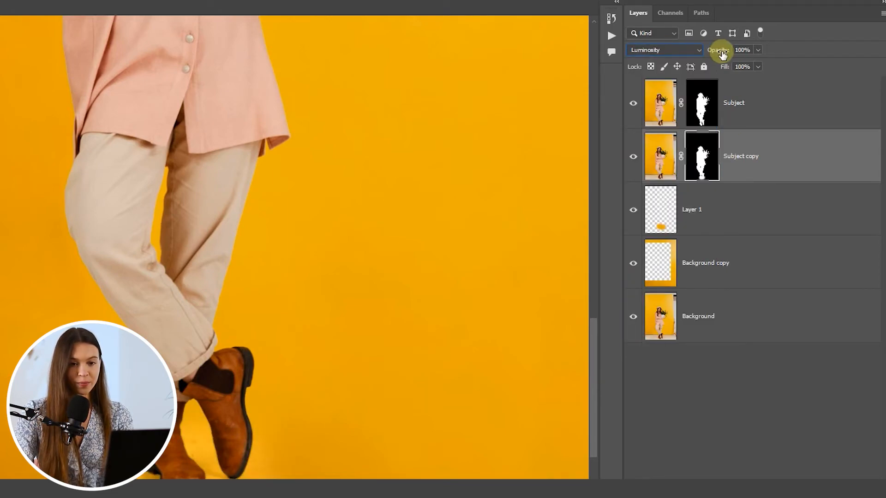
{"action": "left_click_drag", "start_coordinate": [722, 53], "coordinate": [719, 52]}
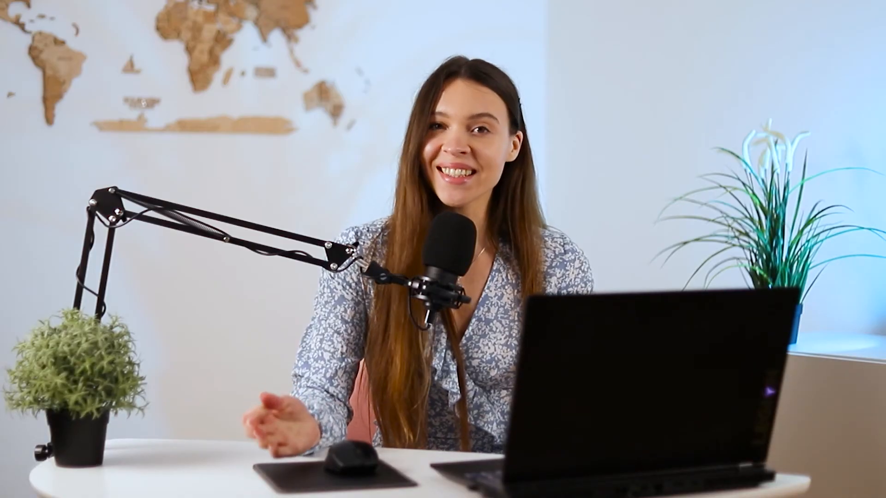